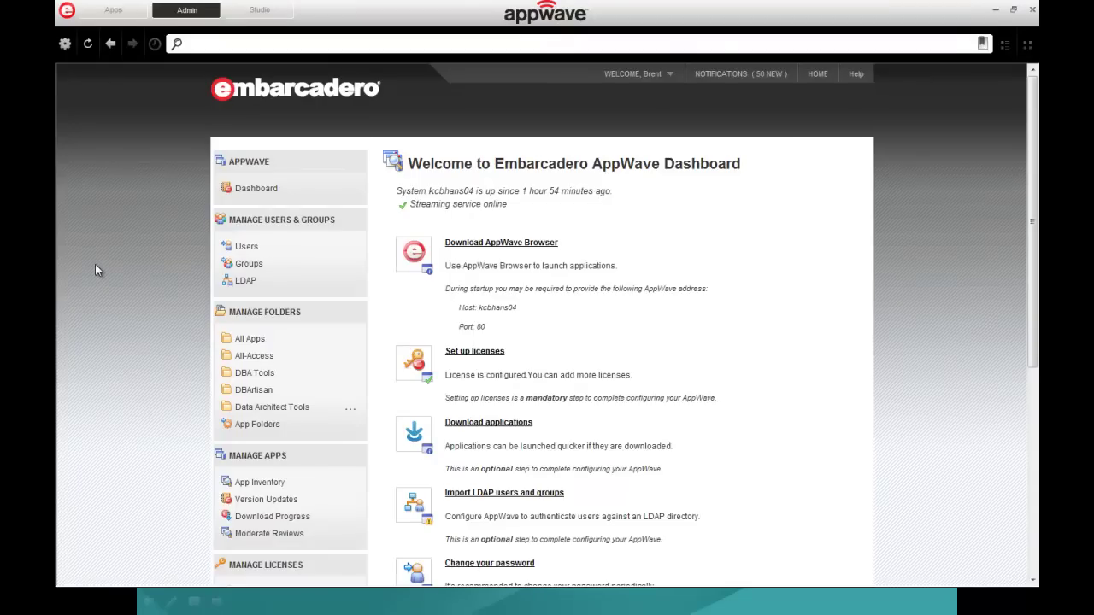
# Start a new named user entry in the named license assignments
pyautogui.scroll(-2, 47, 271)
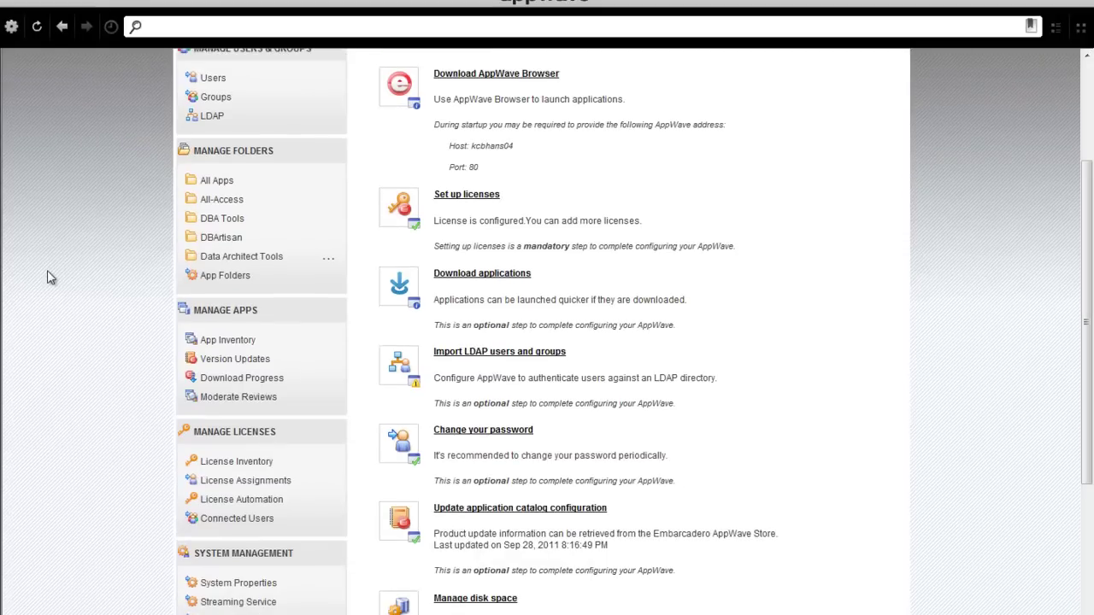
pyautogui.scroll(-3, 47, 272)
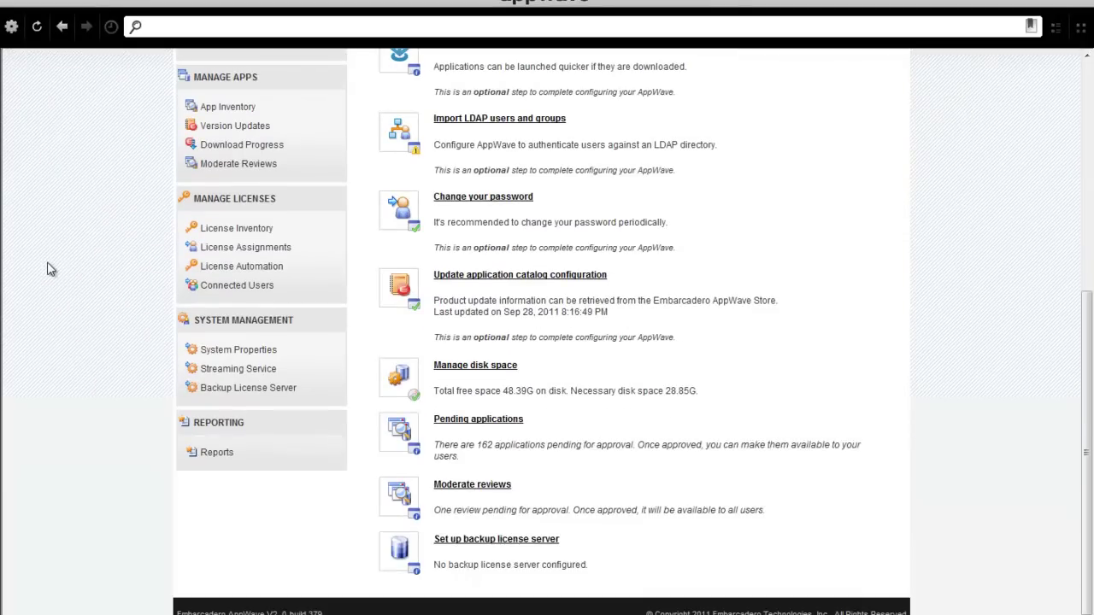
pyautogui.click(230, 247)
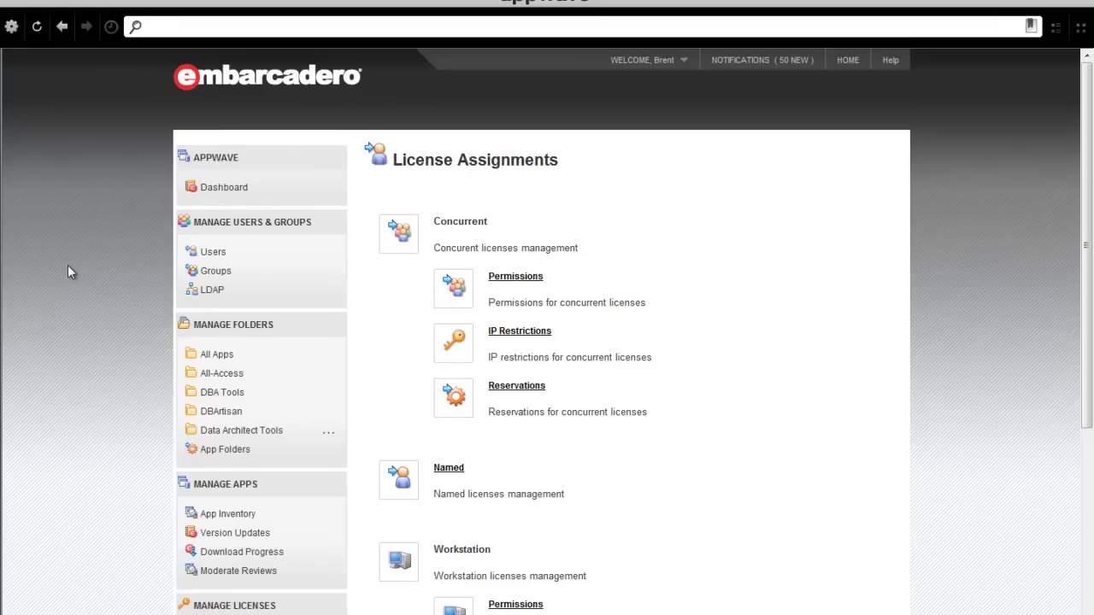
pyautogui.scroll(-3, 71, 271)
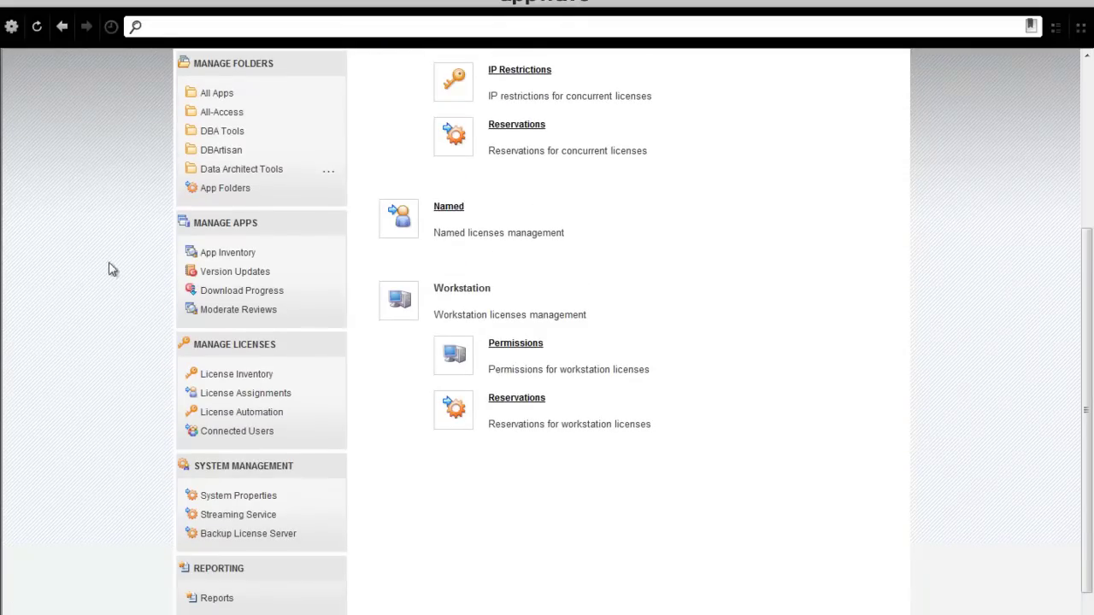
pyautogui.click(442, 212)
pyautogui.click(390, 239)
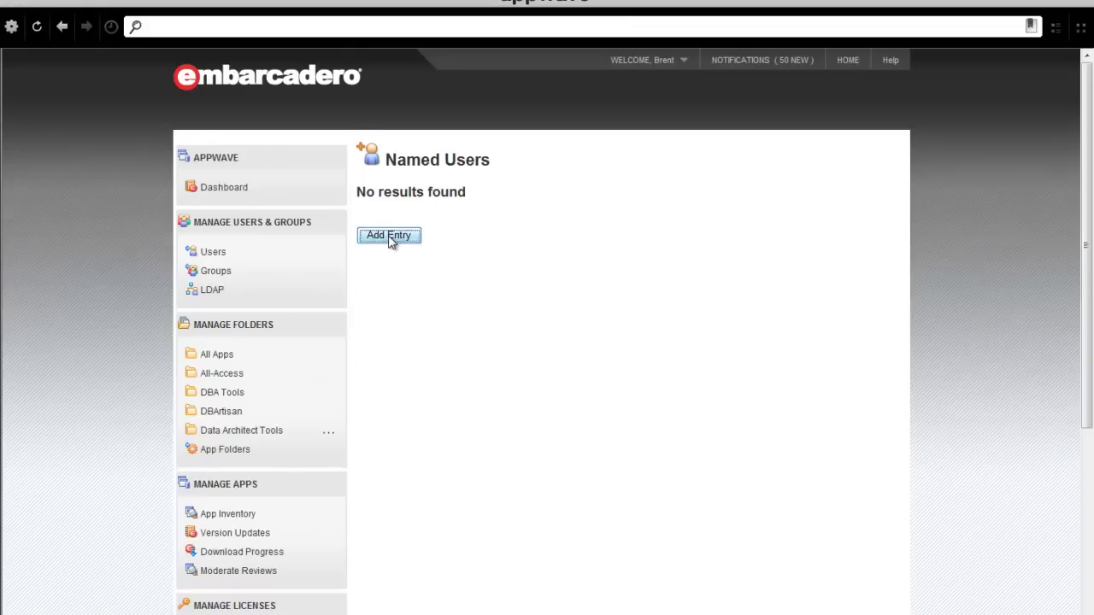
# Add the DBArtisan XE license to the named user entry
pyautogui.click(799, 363)
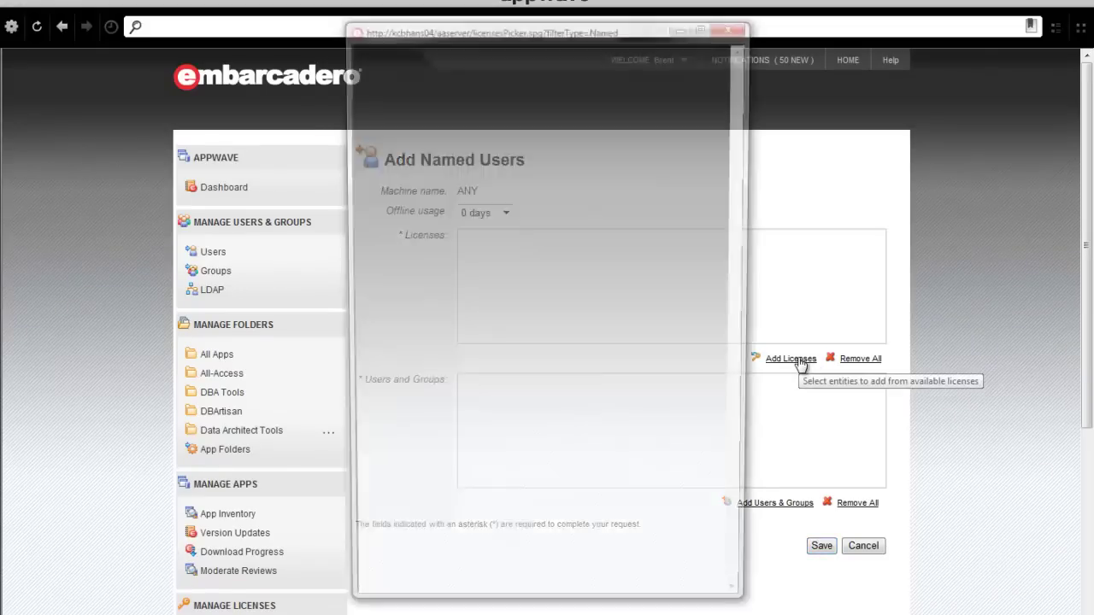
pyautogui.click(383, 224)
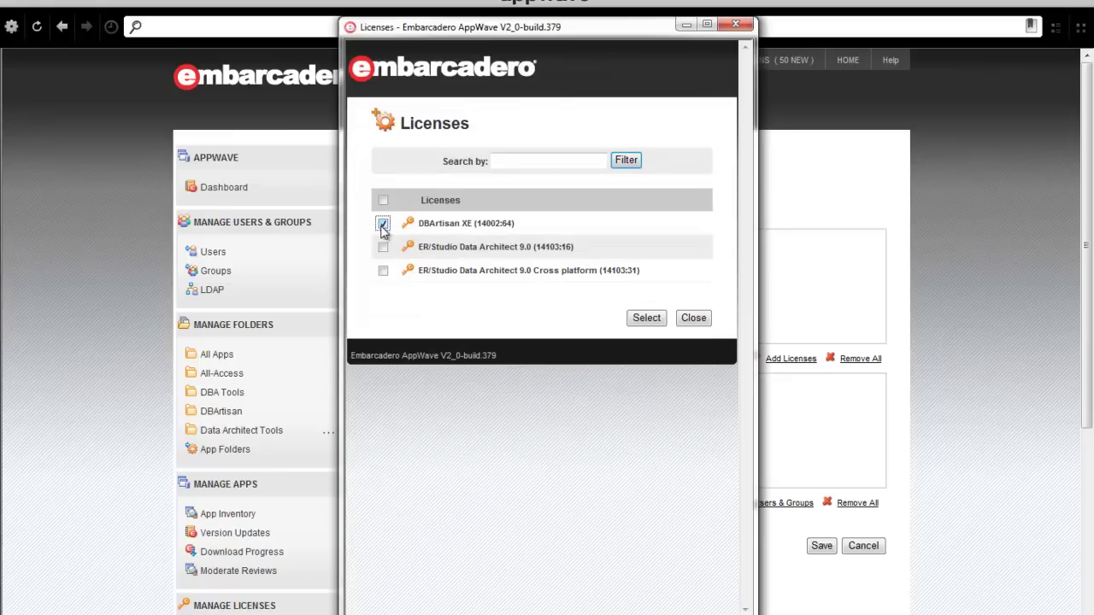
pyautogui.click(638, 323)
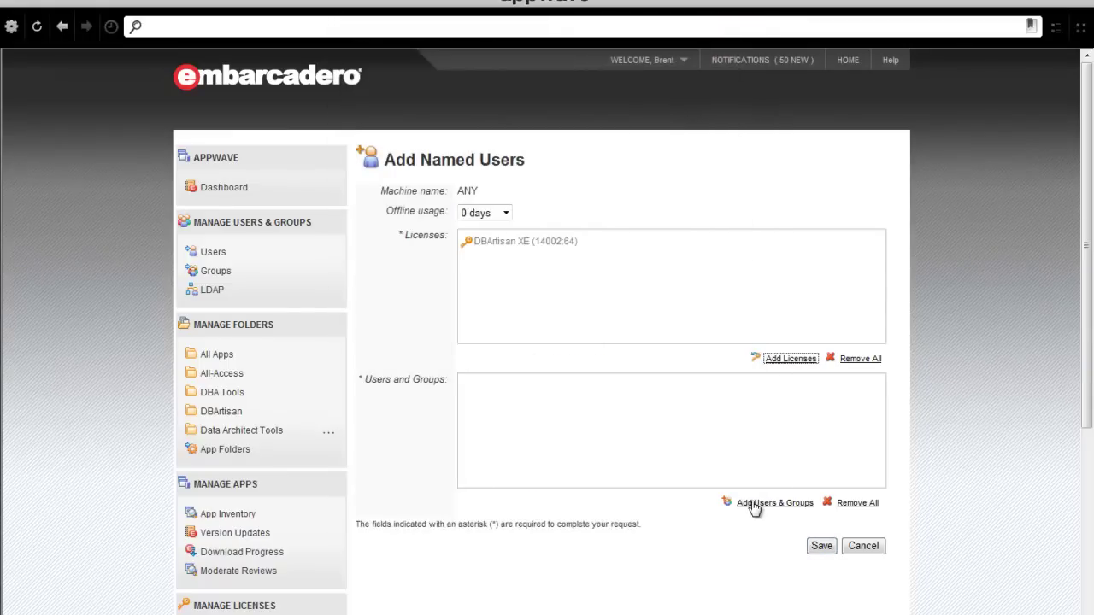
# Add the DBA and DBA Manager groups to the named user entry
pyautogui.click(756, 504)
pyautogui.scroll(-2, 527, 298)
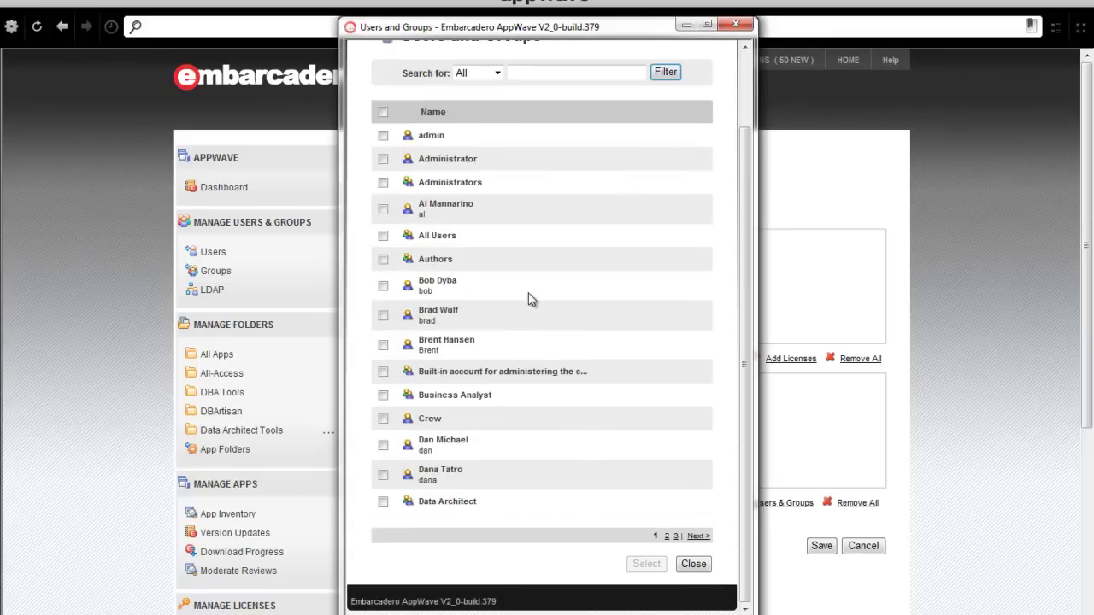
pyautogui.click(668, 538)
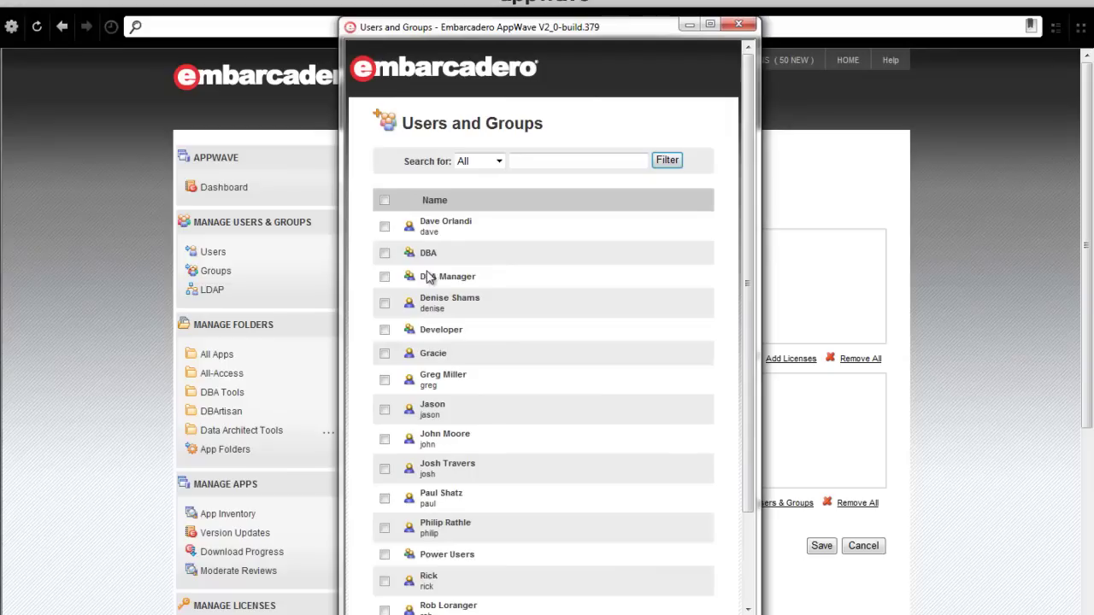
pyautogui.click(384, 253)
pyautogui.click(384, 277)
pyautogui.scroll(-2, 537, 326)
pyautogui.click(646, 562)
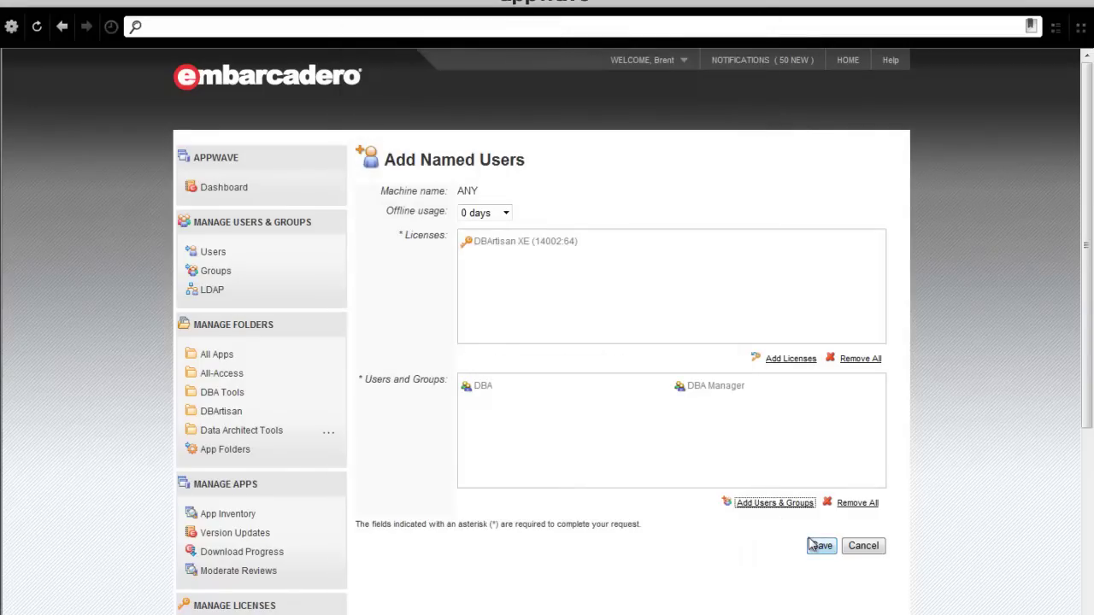
# Set the named entry's offline usage to 30 days and save the entry
pyautogui.click(507, 214)
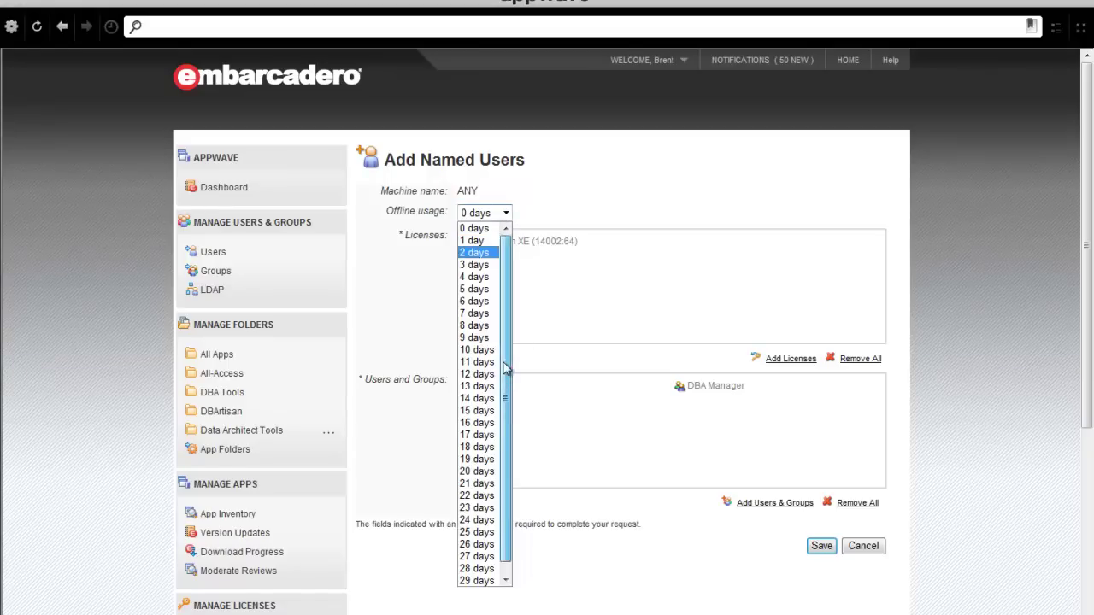
pyautogui.scroll(-1, 504, 368)
pyautogui.click(483, 581)
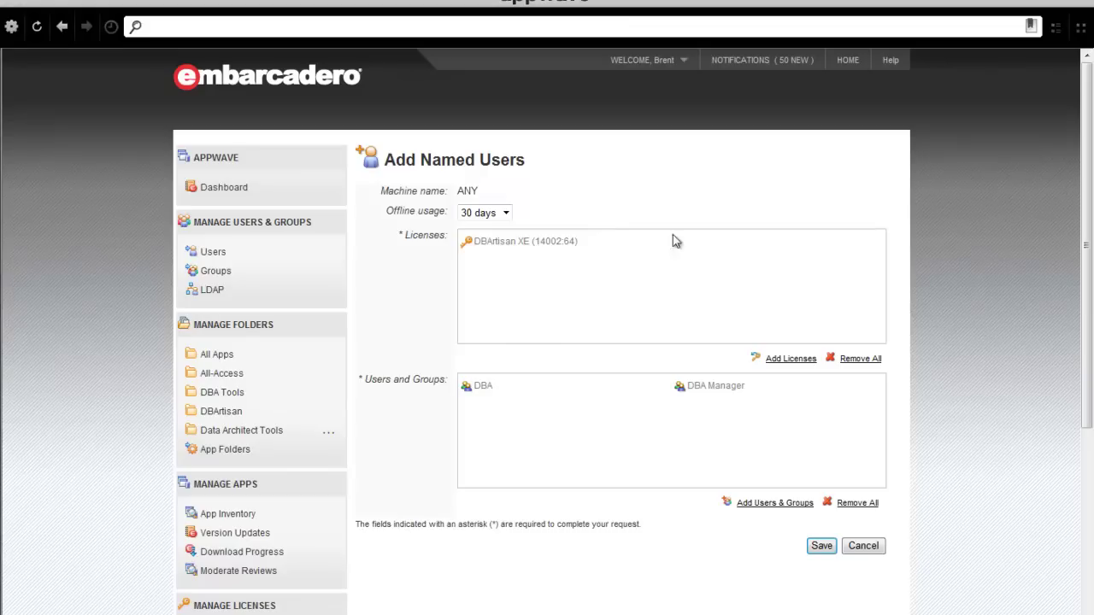
pyautogui.click(820, 549)
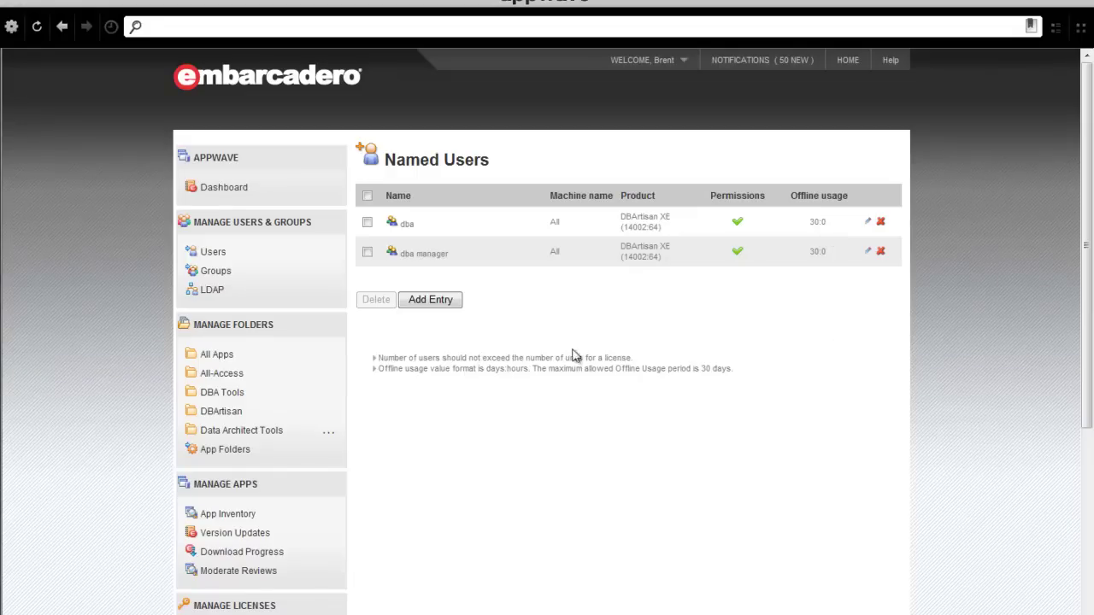
# Start a new concurrent user entry in the permissions for concurrent licenses
pyautogui.scroll(-3, 104, 355)
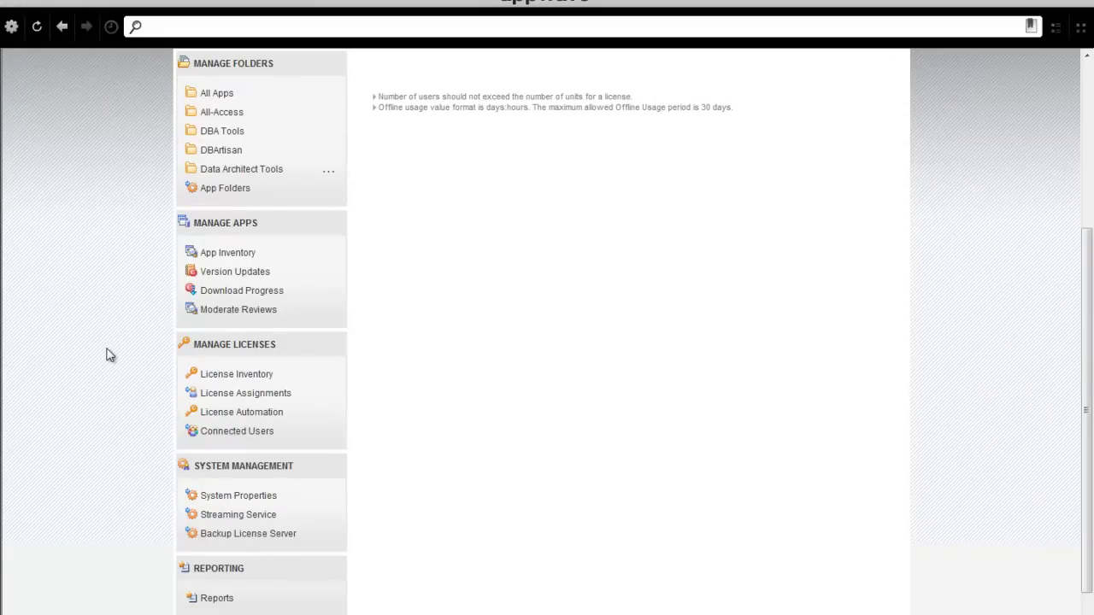
pyautogui.click(209, 395)
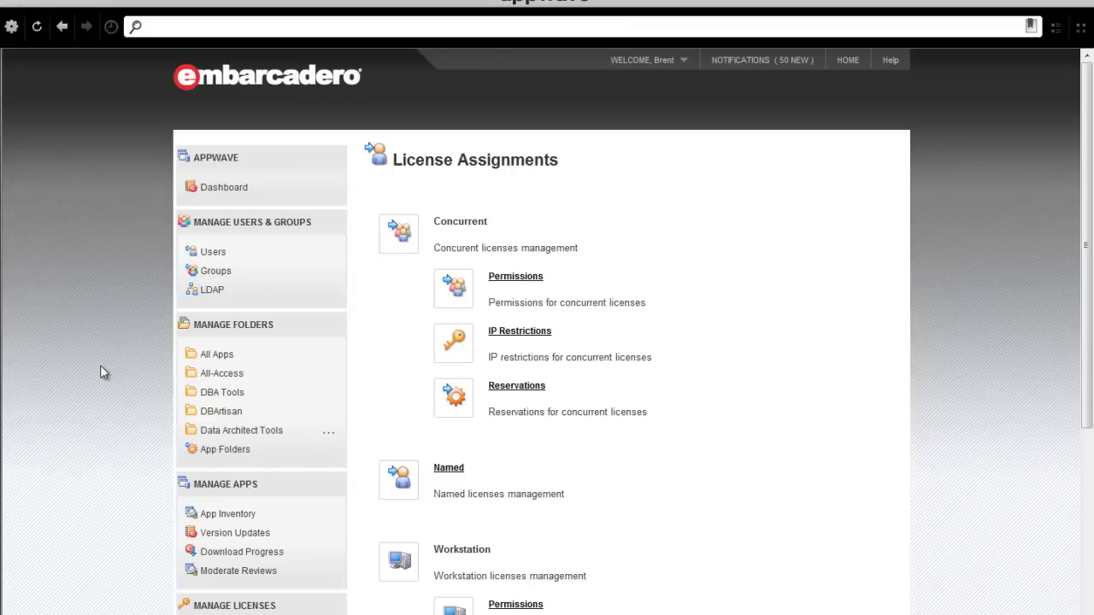
pyautogui.click(503, 282)
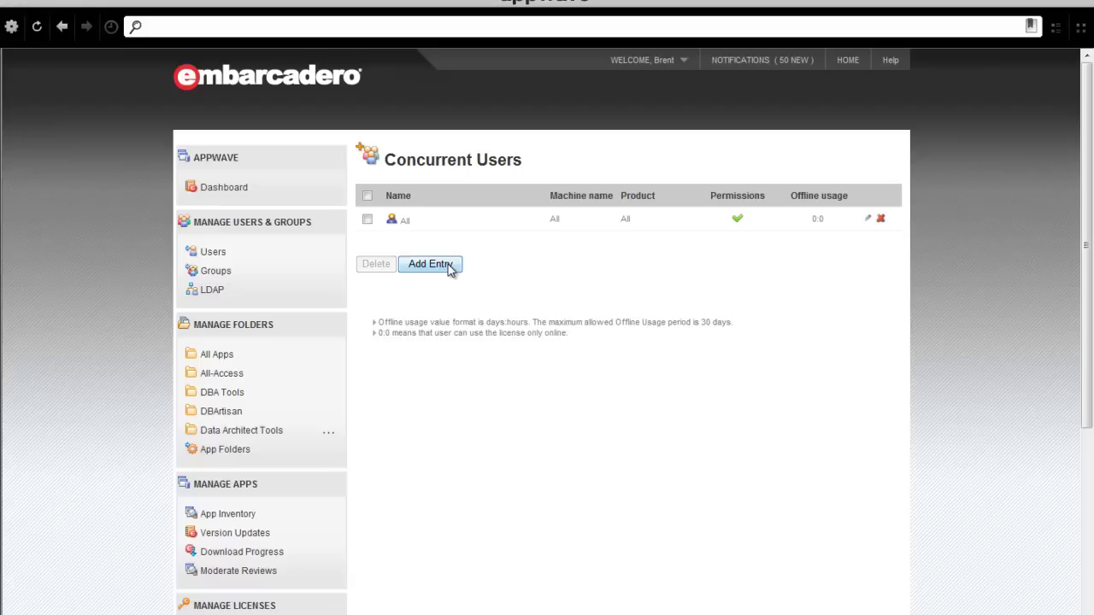
pyautogui.click(448, 266)
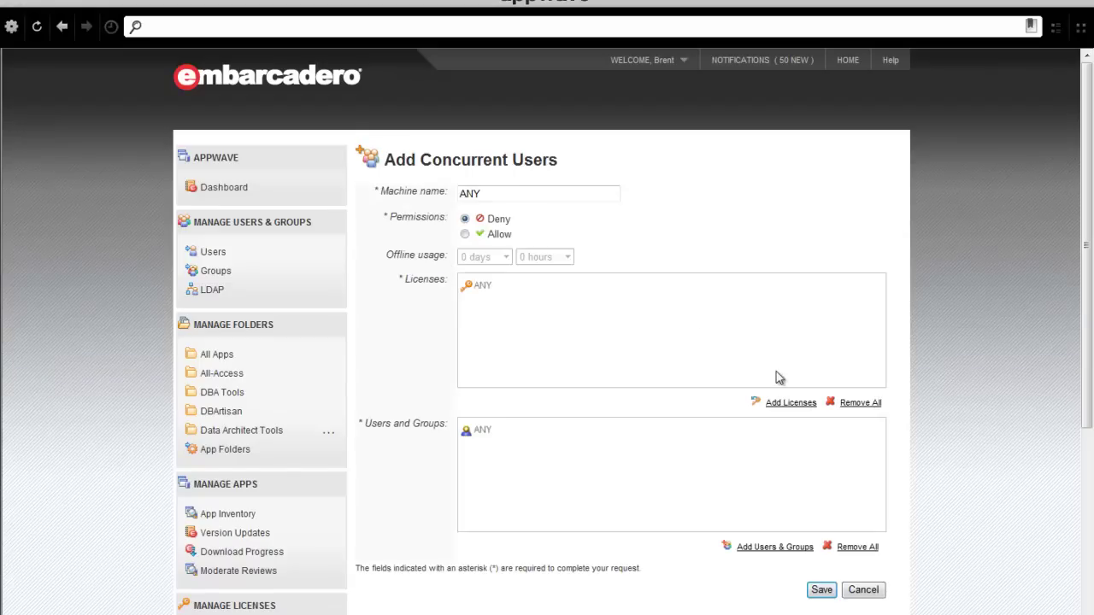
# Add all eight All-Access Platinum licenses, from Base through Sybase, to the concurrent user entry
pyautogui.click(786, 405)
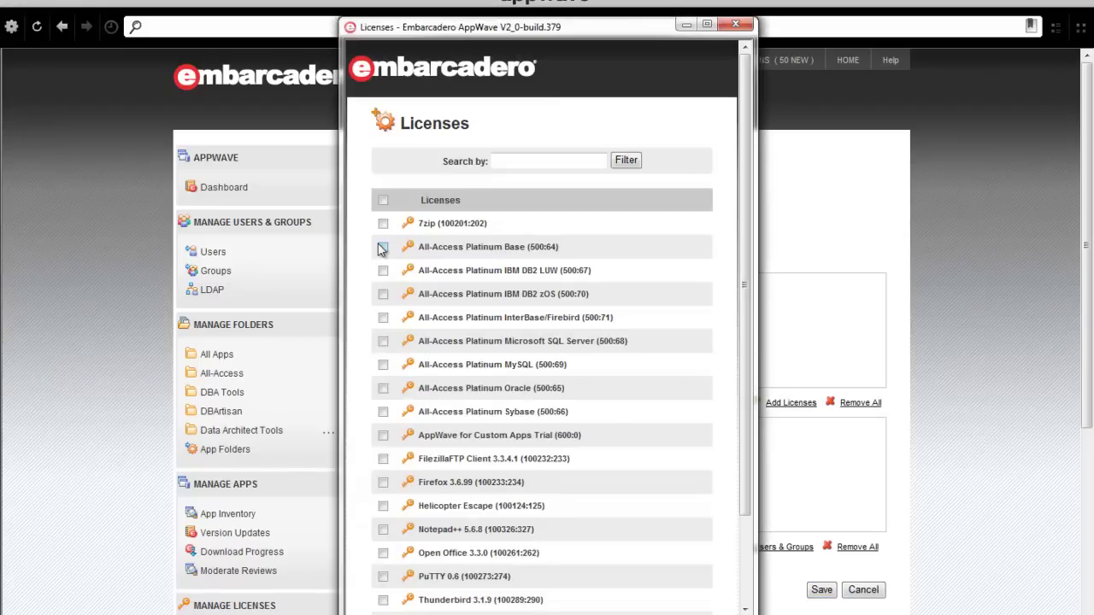
pyautogui.click(383, 247)
pyautogui.click(383, 270)
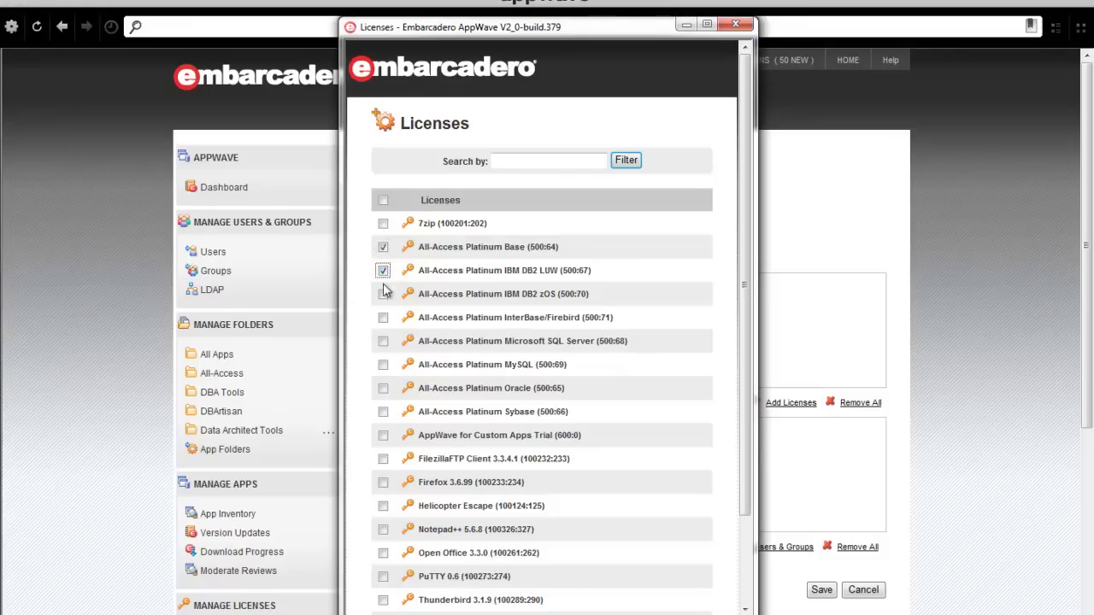
pyautogui.click(383, 293)
pyautogui.click(383, 317)
pyautogui.click(383, 341)
pyautogui.click(383, 364)
pyautogui.click(383, 388)
pyautogui.click(383, 411)
pyautogui.scroll(-3, 653, 539)
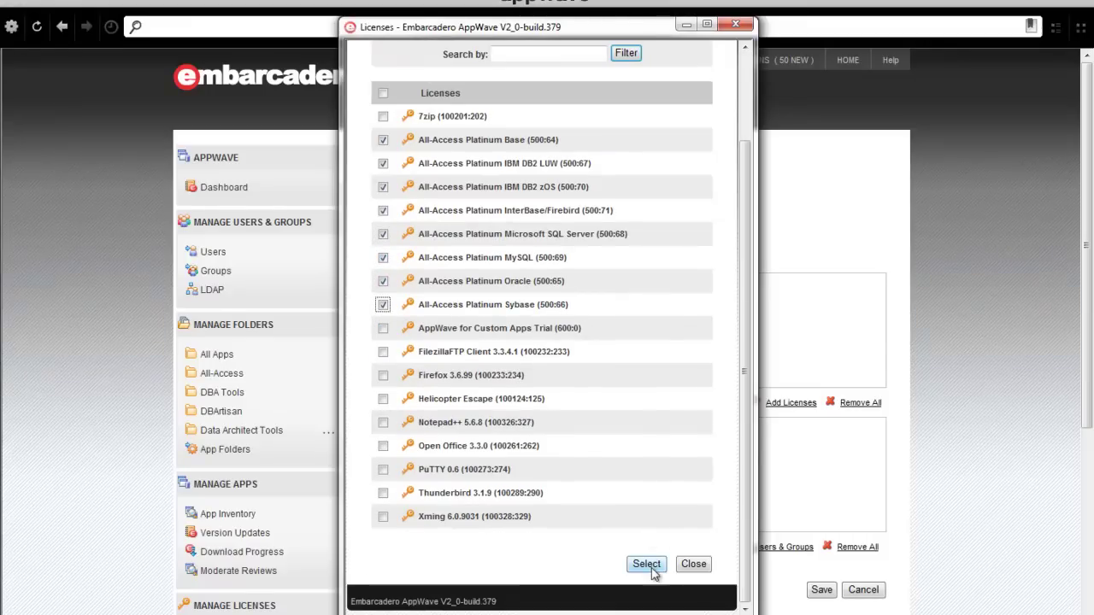
pyautogui.click(647, 564)
# Assign the Power Users group to the concurrent user entry
pyautogui.scroll(-3, 752, 561)
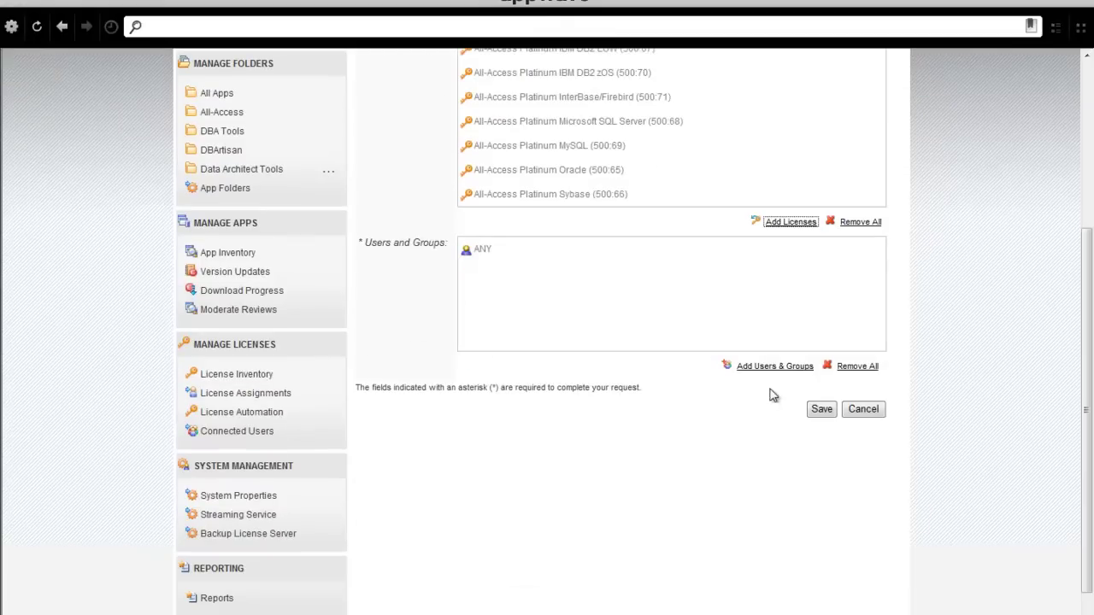
pyautogui.click(774, 367)
pyautogui.scroll(-1, 671, 365)
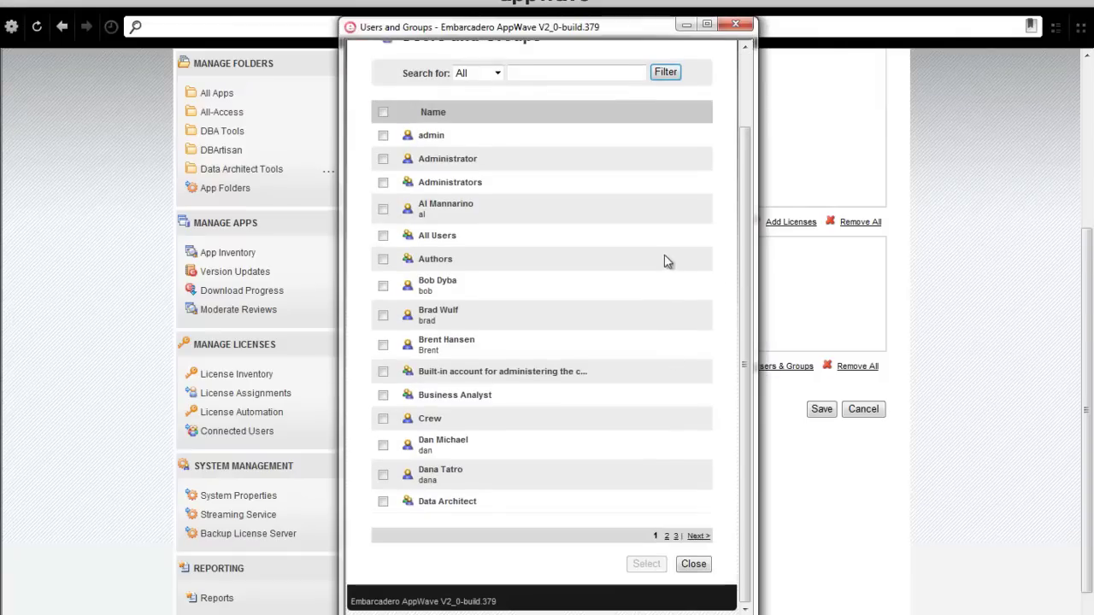
pyautogui.click(668, 537)
pyautogui.scroll(-2, 672, 542)
pyautogui.click(384, 442)
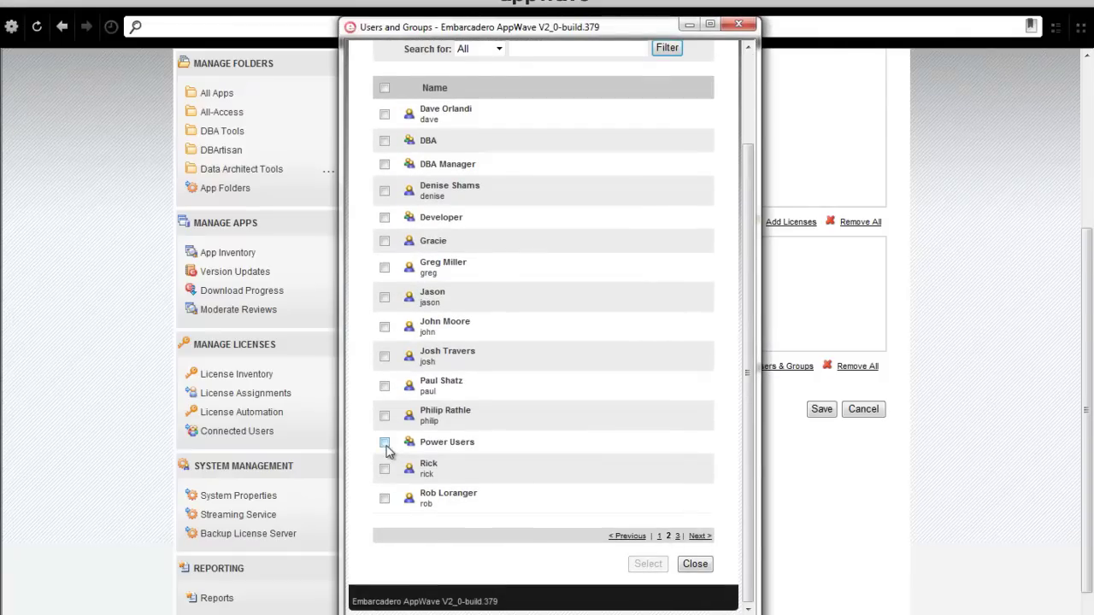
pyautogui.click(652, 564)
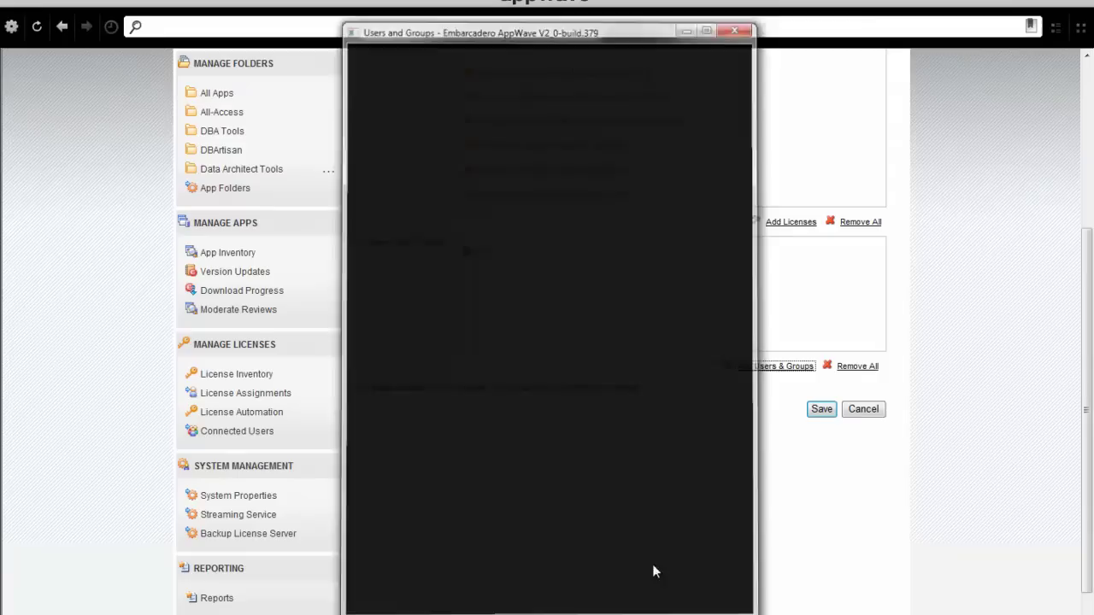
# Set the concurrent entry's permission to Allow with 30 days of offline usage and save it
pyautogui.scroll(3, 664, 551)
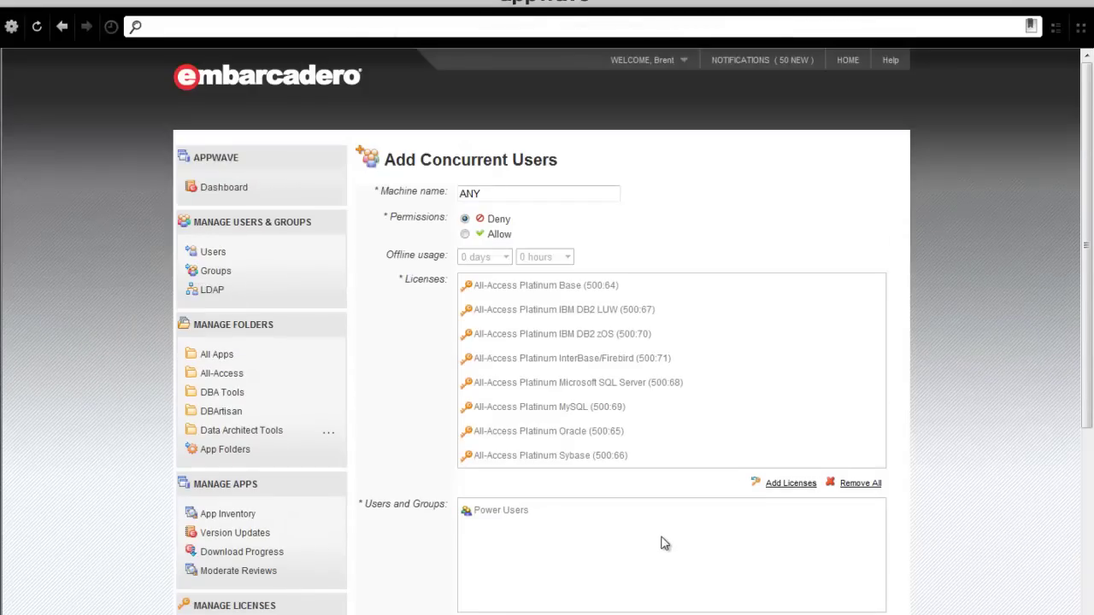
pyautogui.click(465, 235)
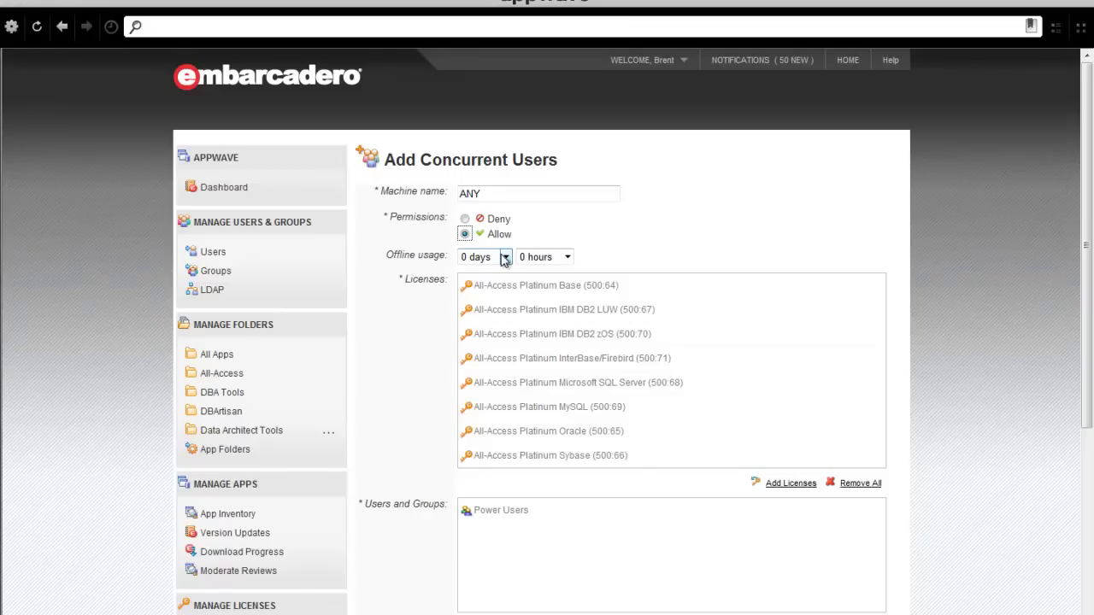
pyautogui.click(504, 257)
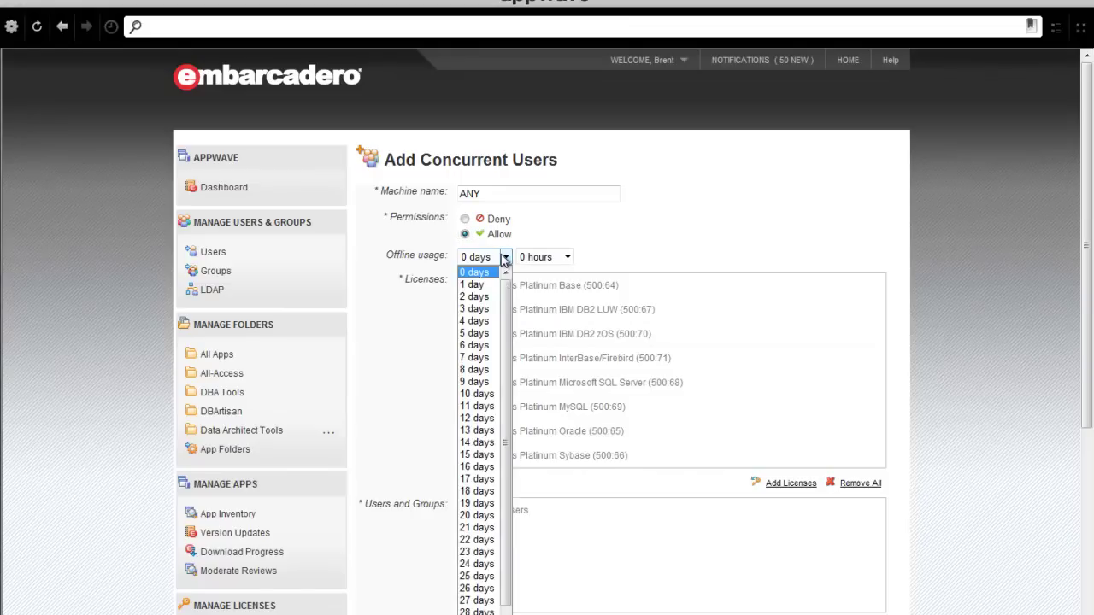
pyautogui.scroll(-2, 478, 504)
pyautogui.click(478, 551)
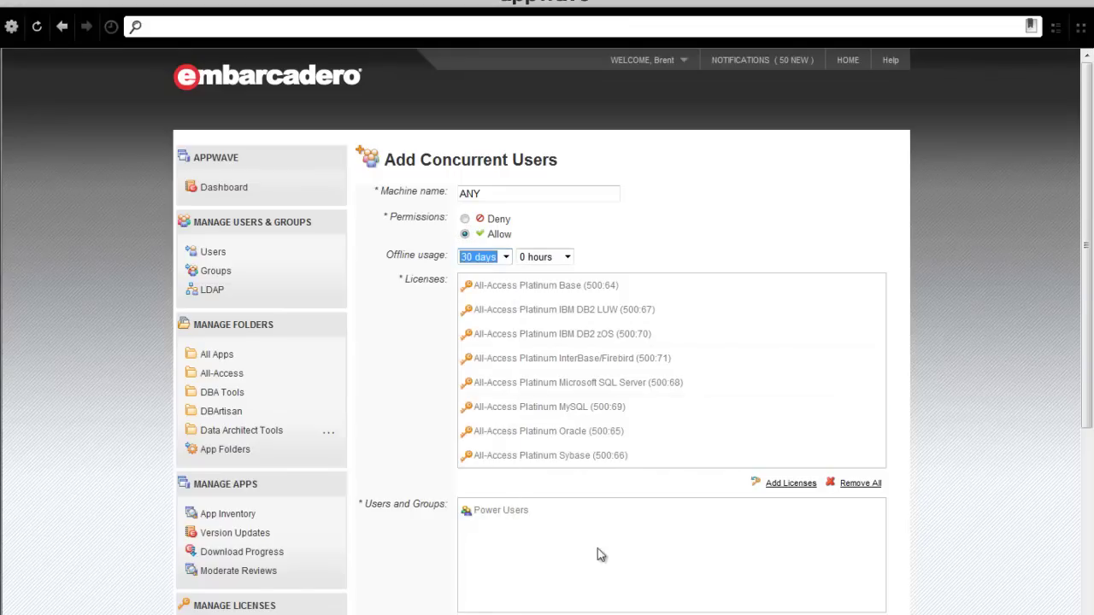
pyautogui.scroll(-3, 923, 344)
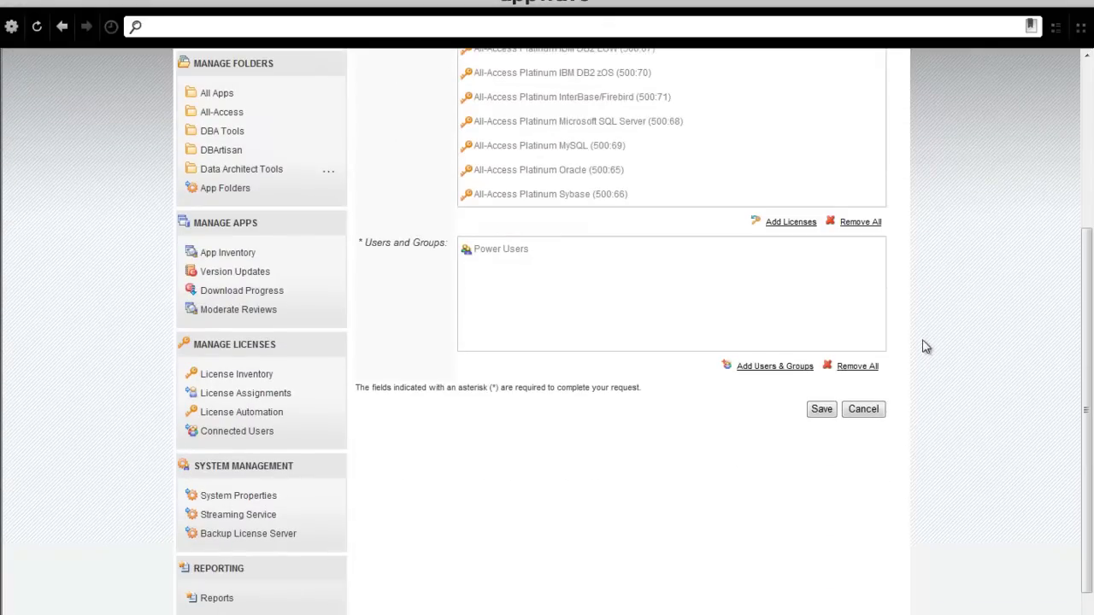
pyautogui.click(818, 412)
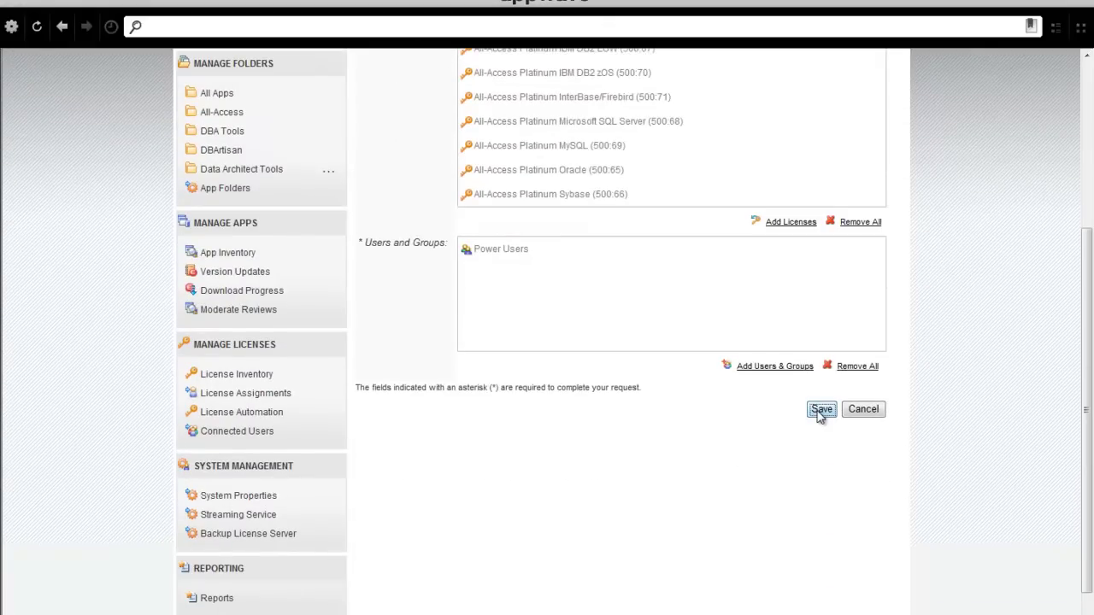